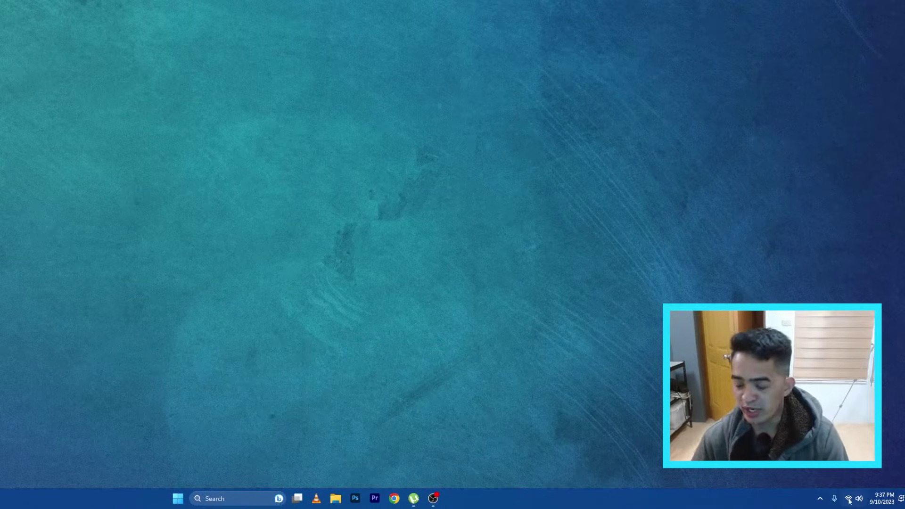
Open the Ethernet adapter page in Settings, where IP assignment shows Automatic (DHCP).
mouse_move(849, 503)
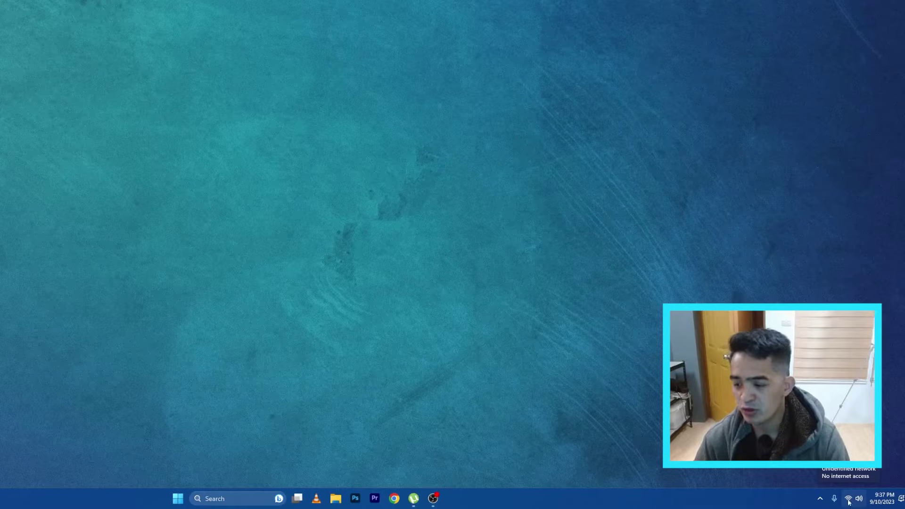
right_click(849, 503)
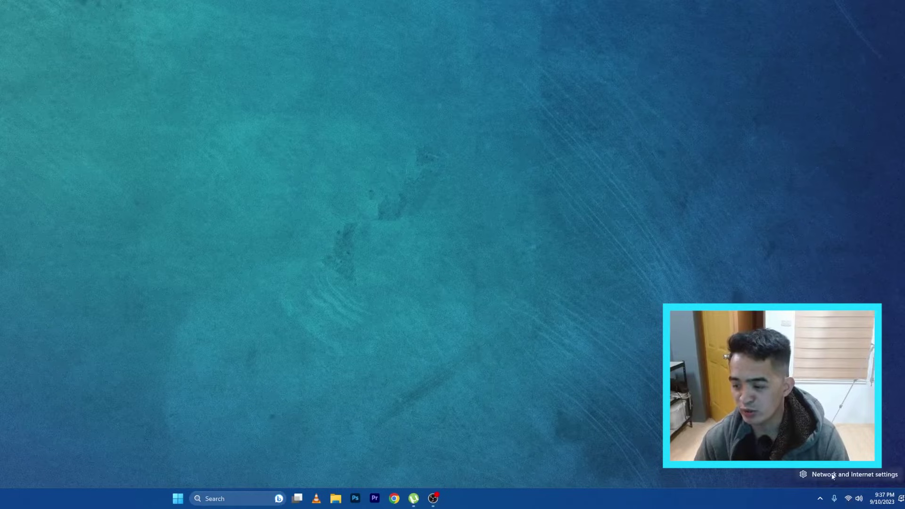
left_click(850, 476)
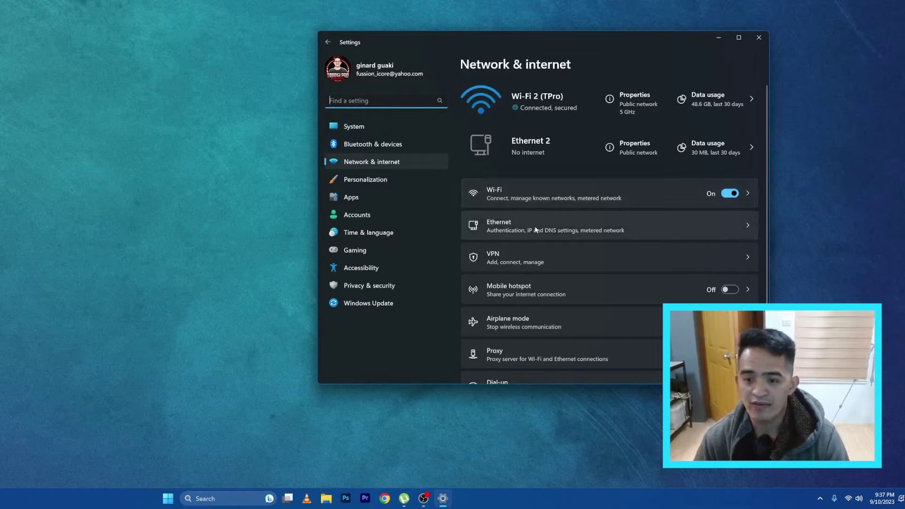
left_click(560, 229)
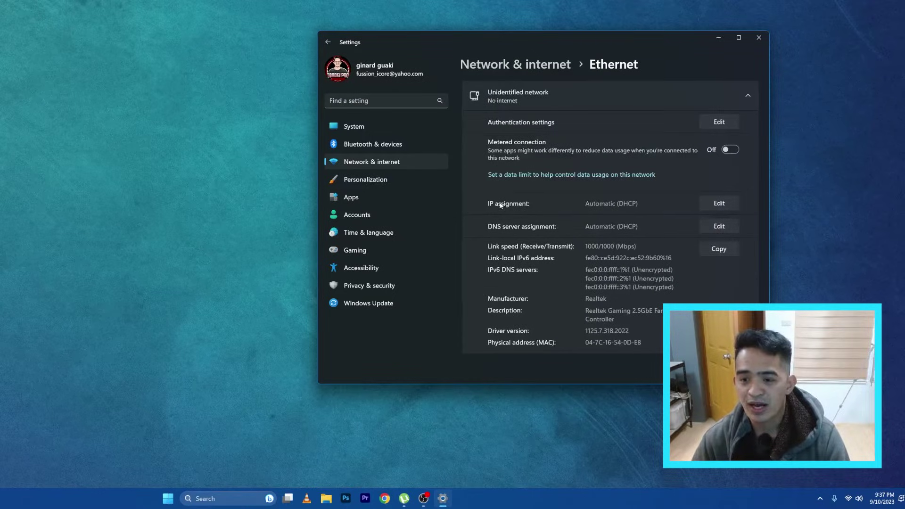
double_click(621, 204)
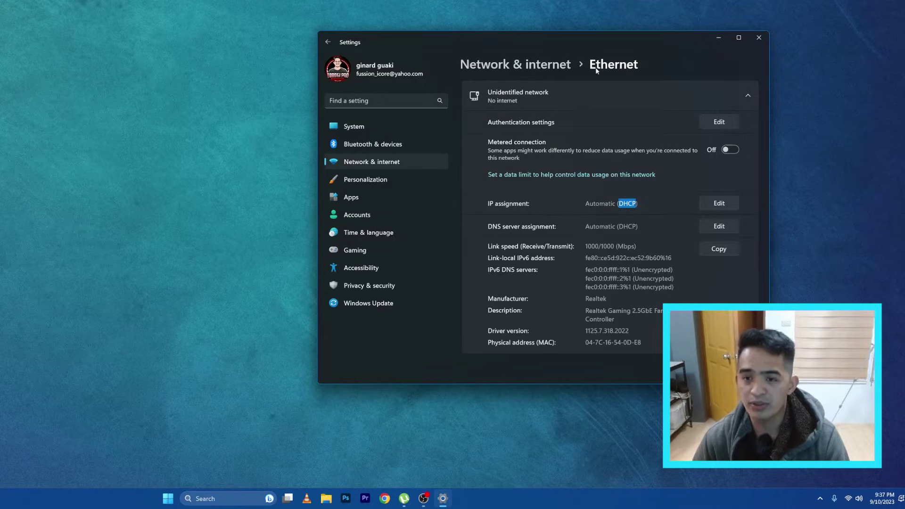
left_click_drag(541, 47, 617, 44)
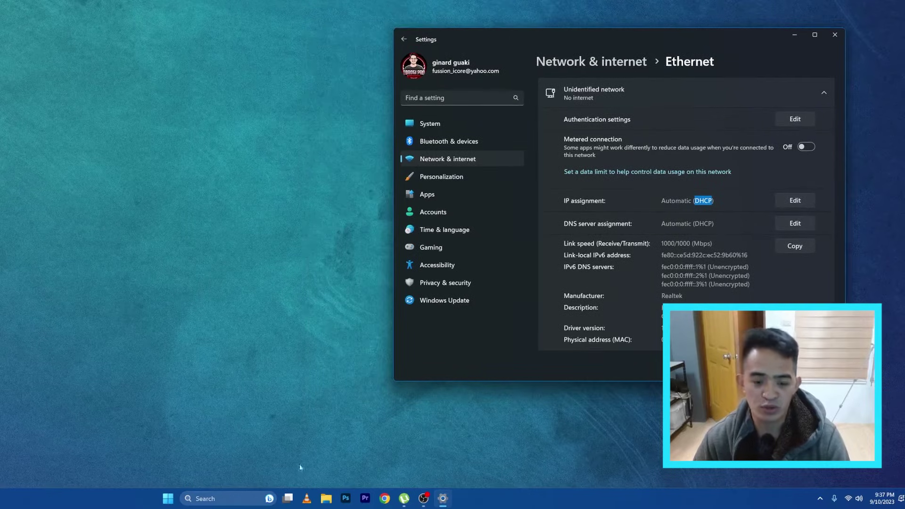
Open Control Panel's Network Connections list via Network and Sharing Center's Change adapter settings.
left_click(224, 499)
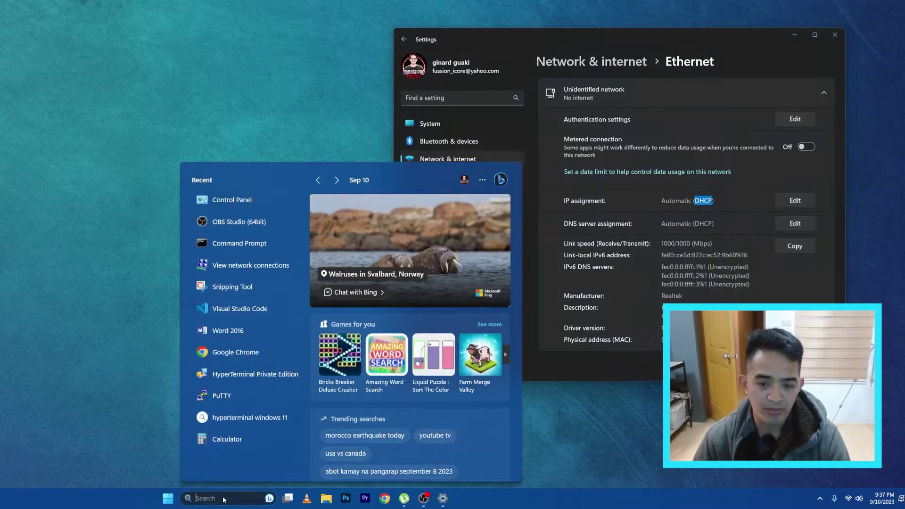
type("calculator")
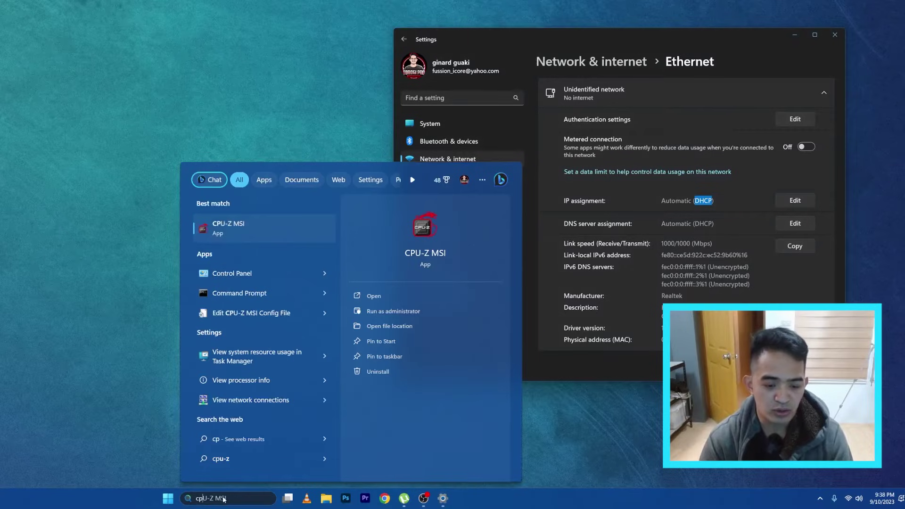
type("ontrol Panel")
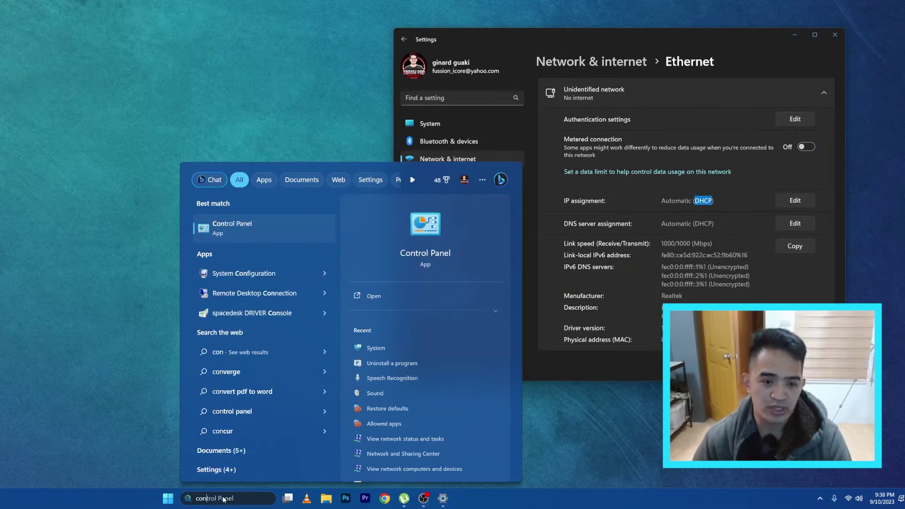
left_click(275, 222)
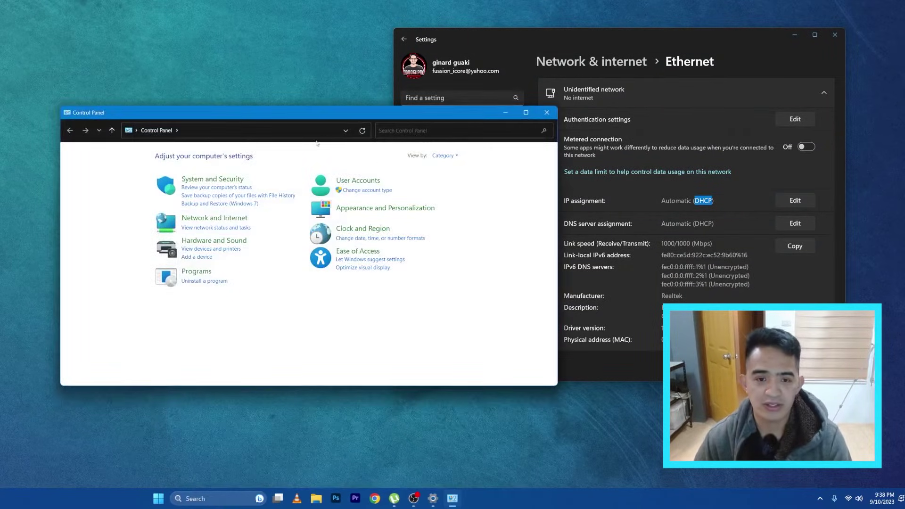
left_click_drag(302, 105, 498, 82)
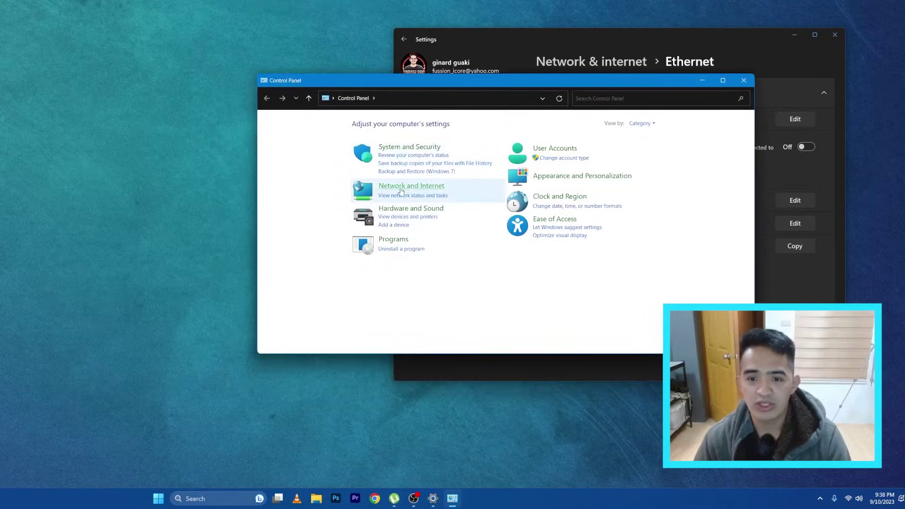
left_click(411, 186)
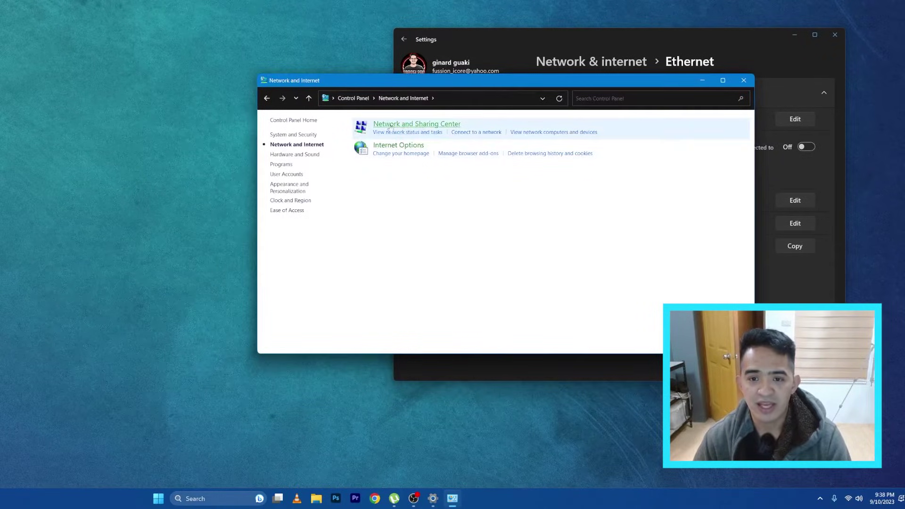
left_click(410, 124)
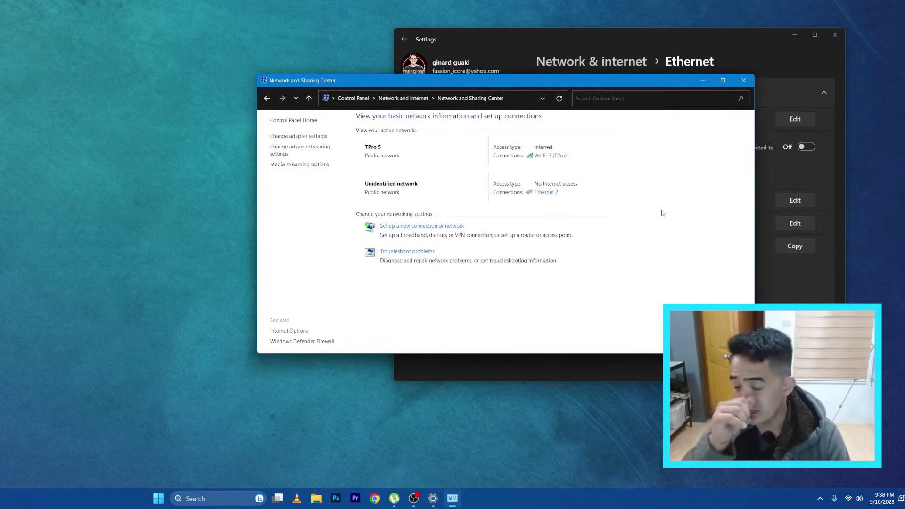
left_click(298, 136)
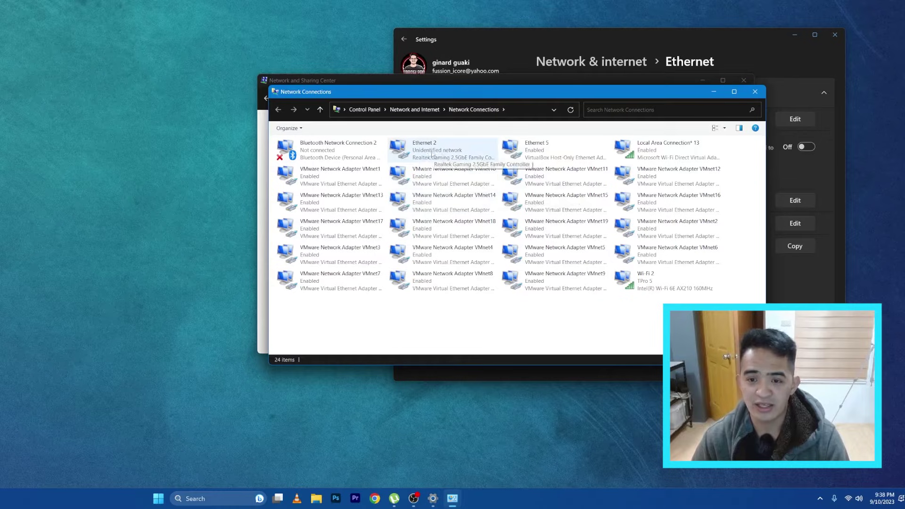
double_click(446, 156)
key("Escape")
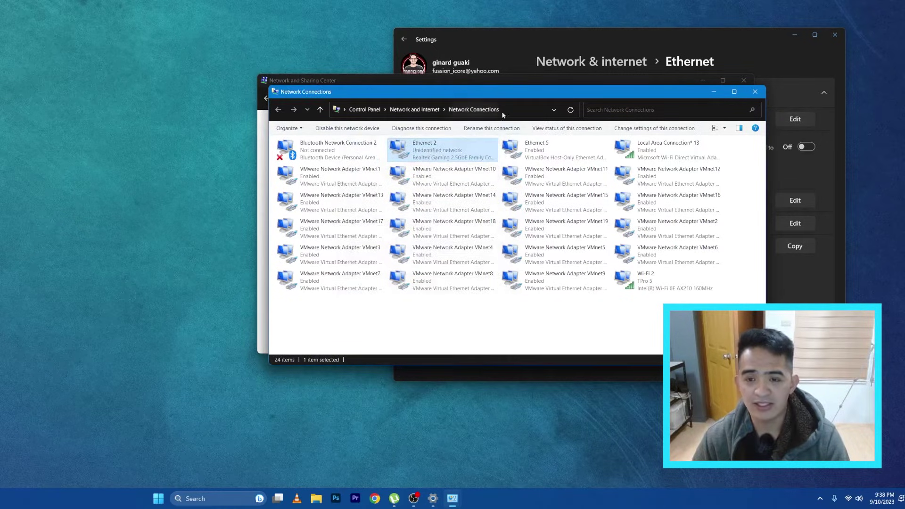
left_click(773, 70)
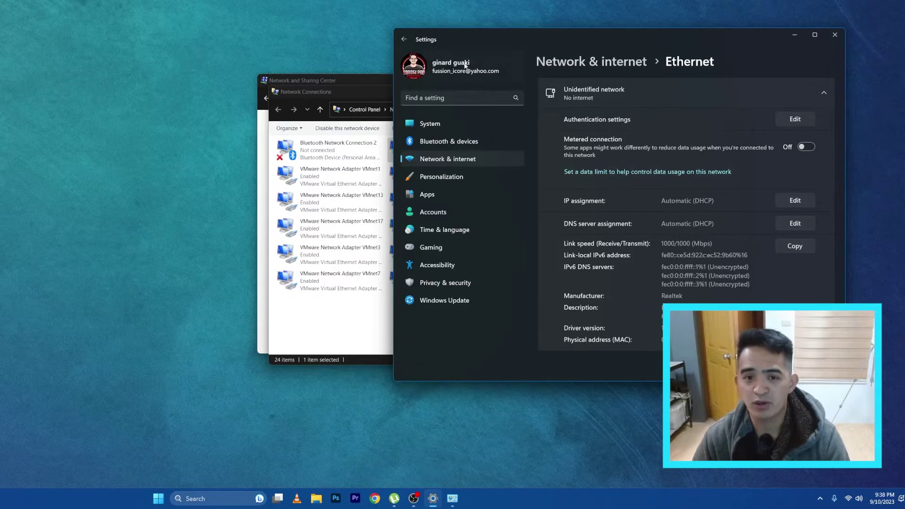
left_click(377, 91)
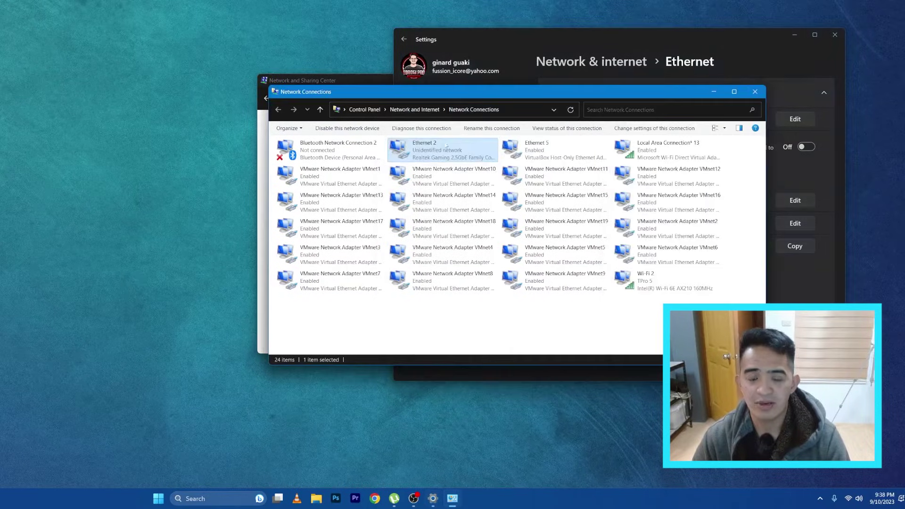
double_click(446, 153)
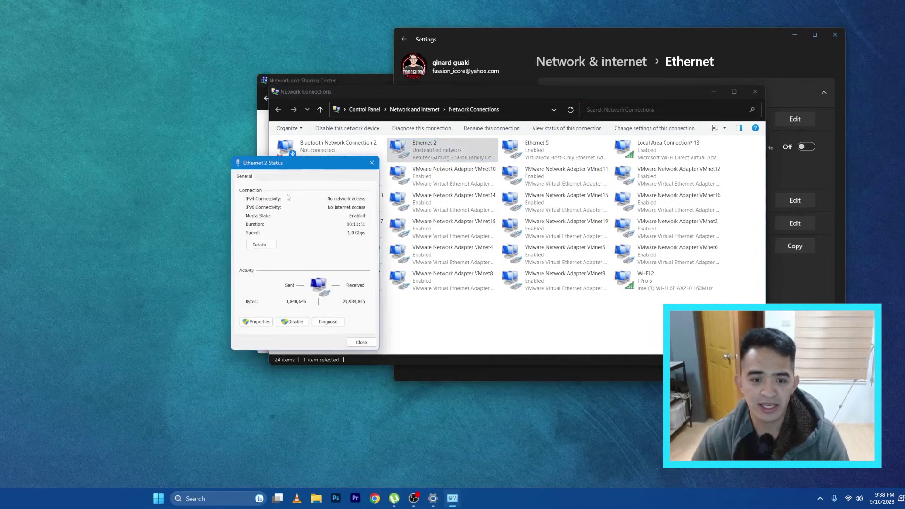
left_click_drag(294, 163, 455, 138)
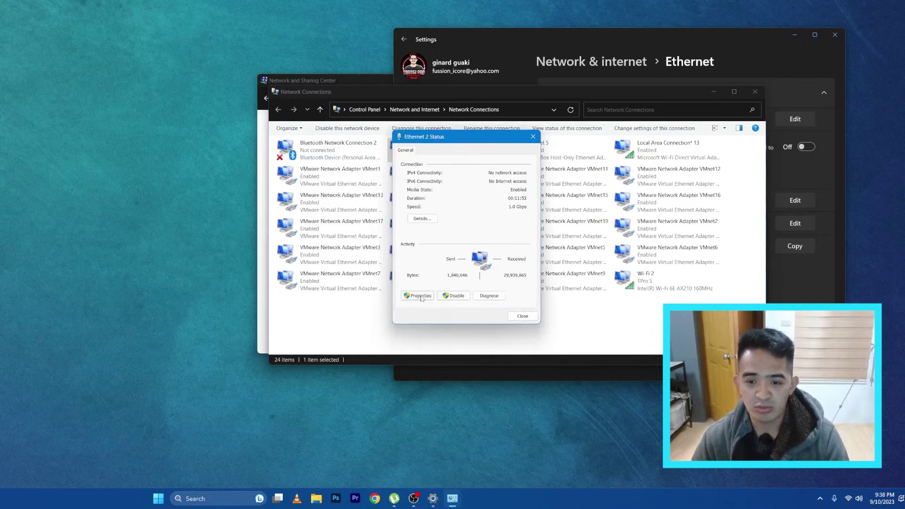
left_click(422, 219)
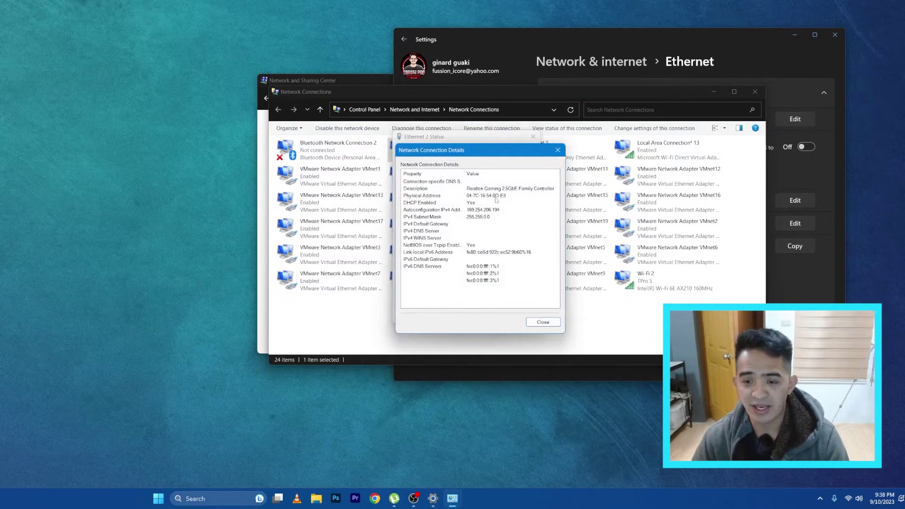
left_click(557, 150)
left_click(419, 296)
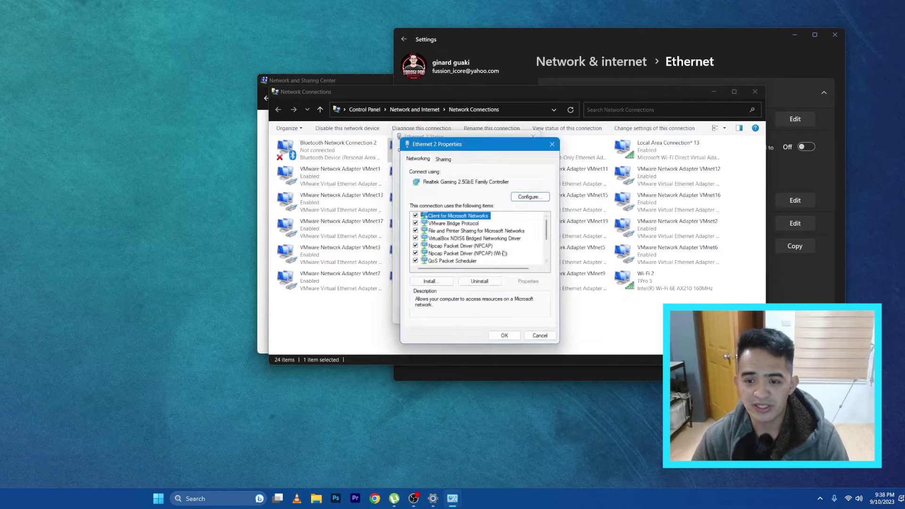
scroll(487, 257, "down", 2)
double_click(483, 223)
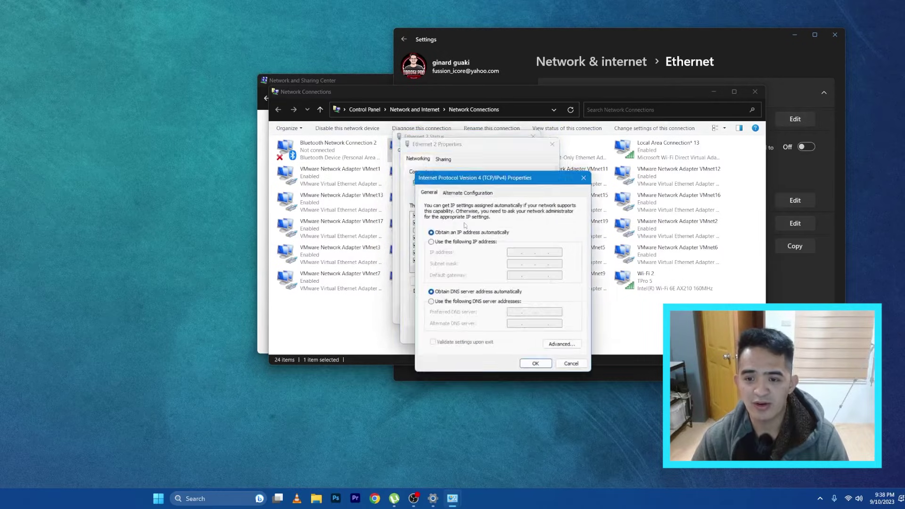
left_click(535, 364)
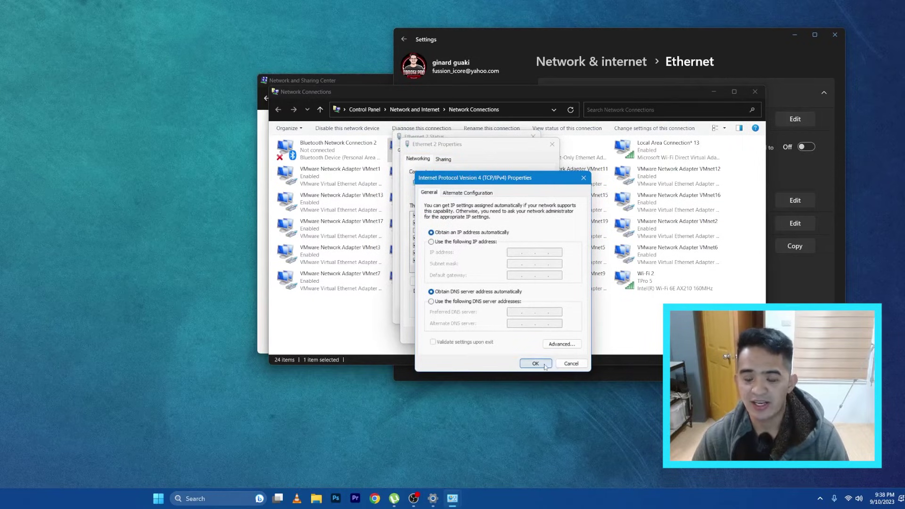
left_click(552, 144)
left_click(533, 136)
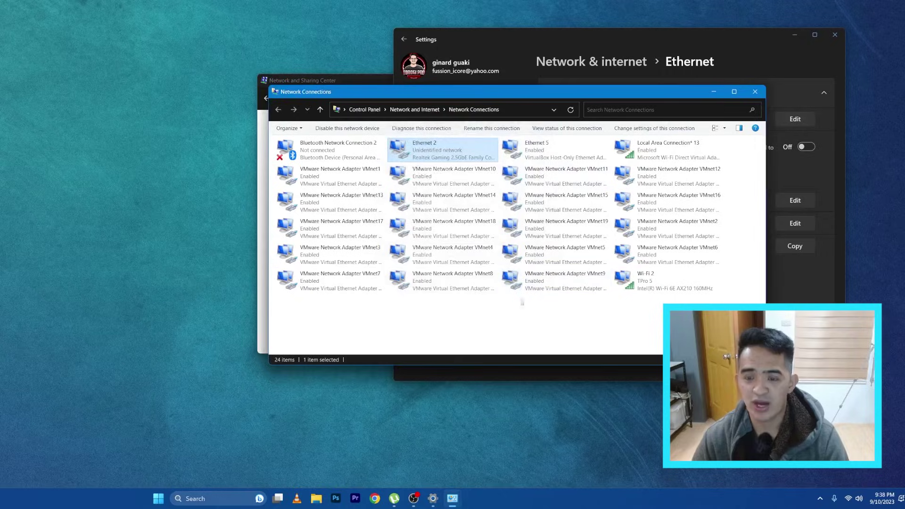
Close the Network and Sharing Center window, leaving the Settings Ethernet page in view.
left_click(756, 94)
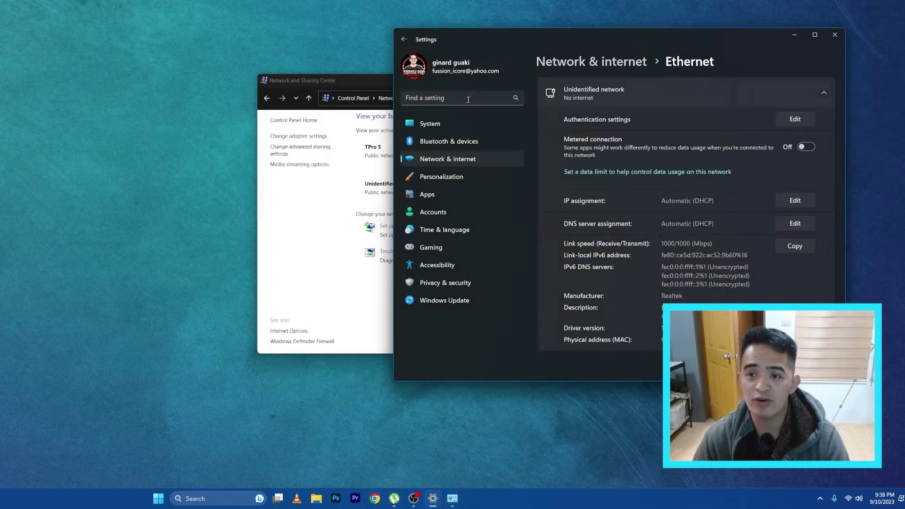
left_click(349, 83)
left_click(745, 81)
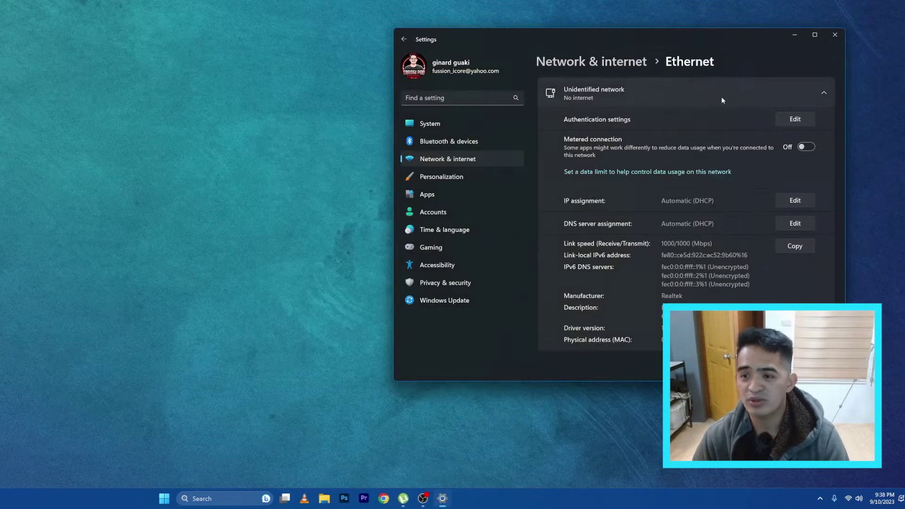
left_click_drag(719, 40, 663, 40)
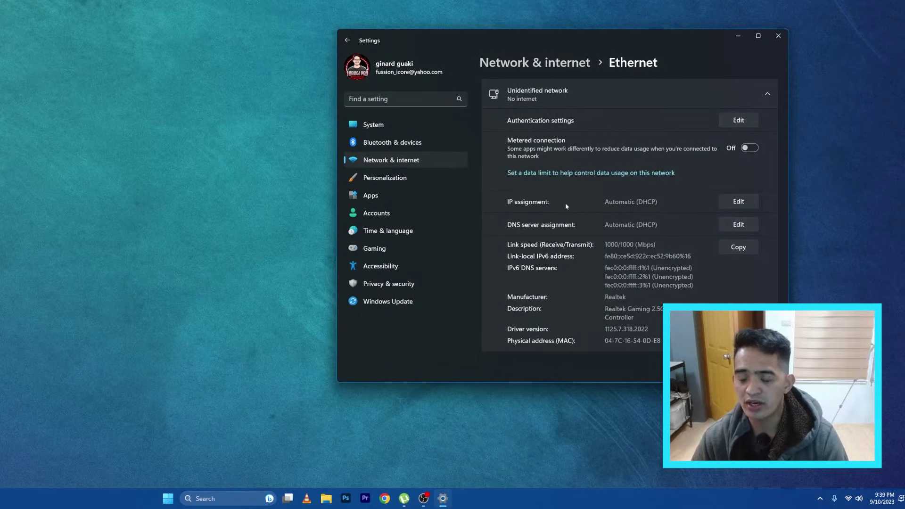
Set Ethernet IPv4 to Manual with address 192.168.0.2 and subnet mask 255.255.255.0, then save.
left_click(739, 202)
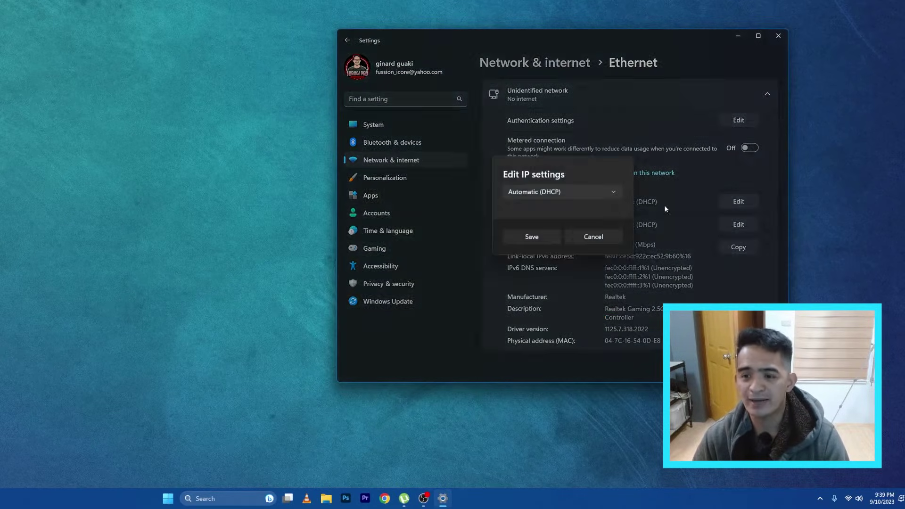
left_click(588, 193)
left_click(534, 208)
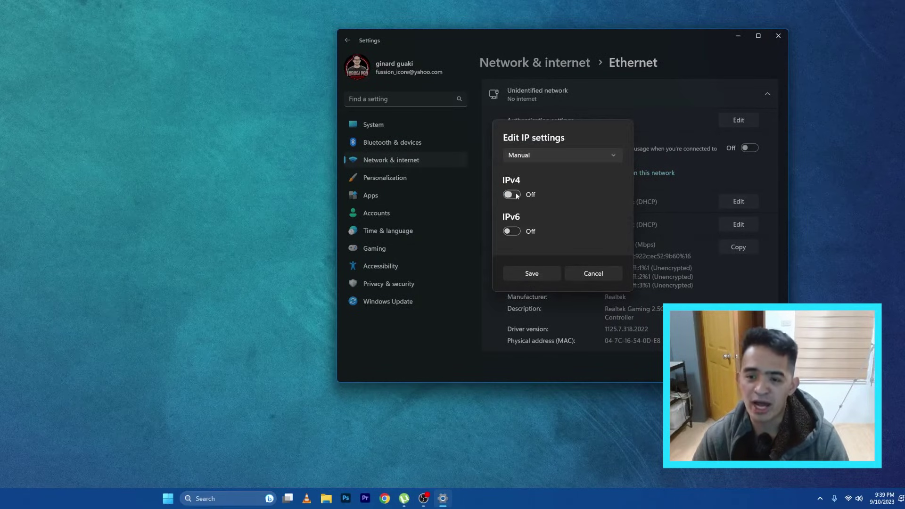
left_click(514, 194)
left_click(566, 148)
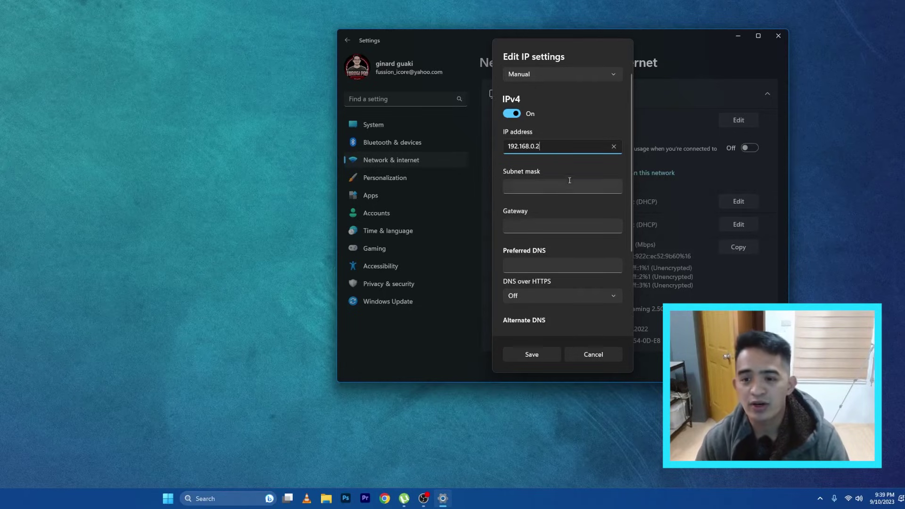
left_click(552, 182)
type("255.255.255.0")
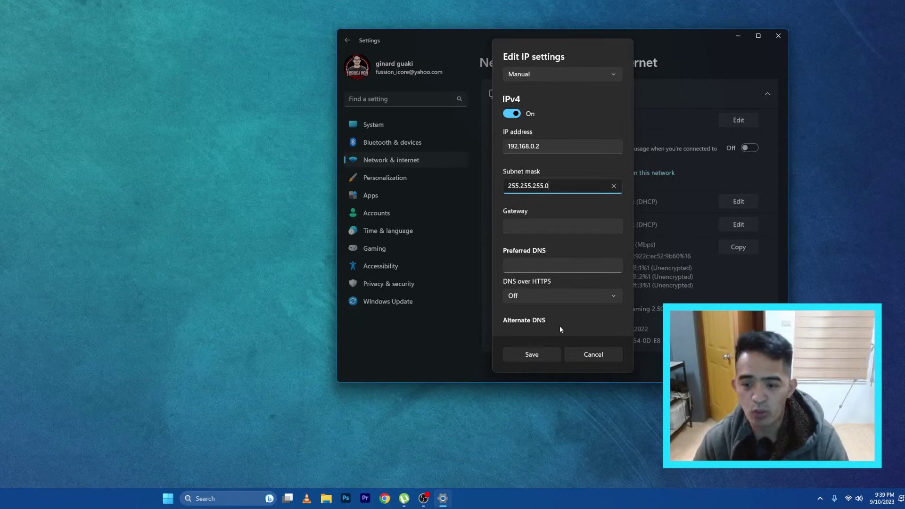
left_click(549, 355)
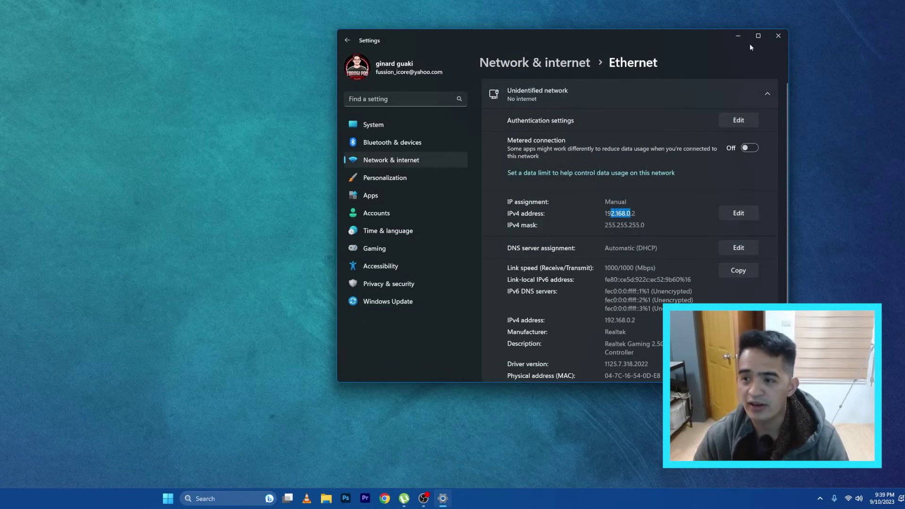
Close Settings, launch Chrome with a profile, and enter 192.168.0.1 as the address.
left_click(775, 41)
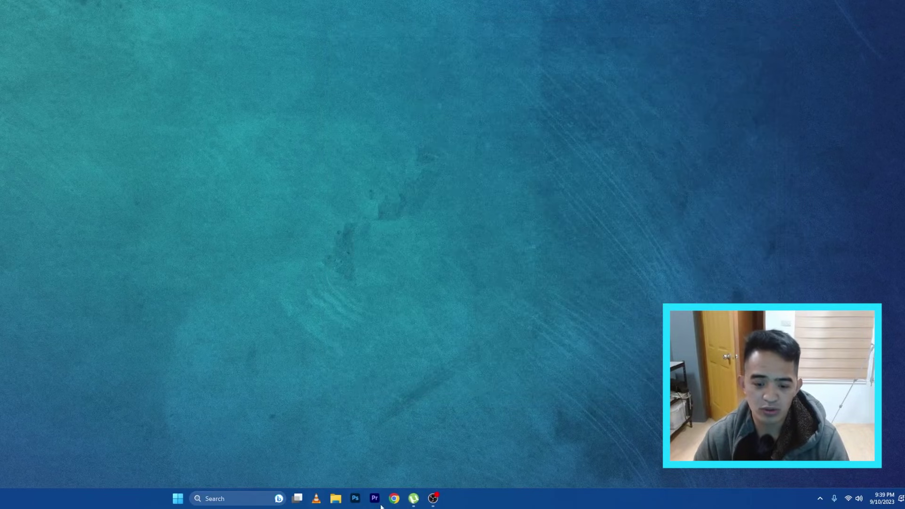
left_click(394, 498)
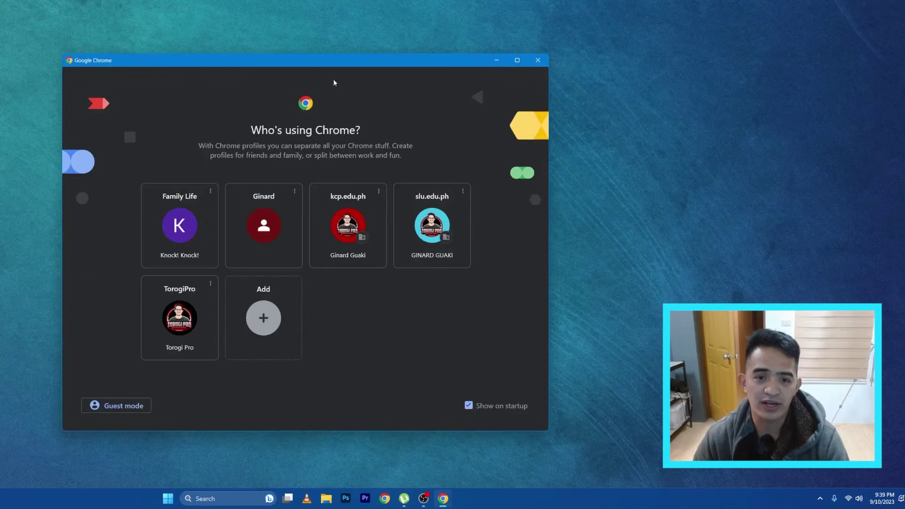
left_click(177, 317)
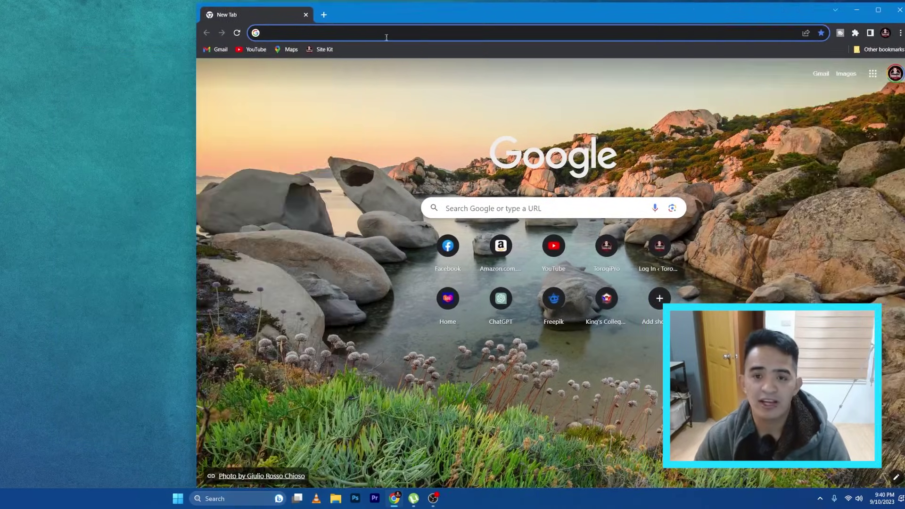
left_click(389, 33)
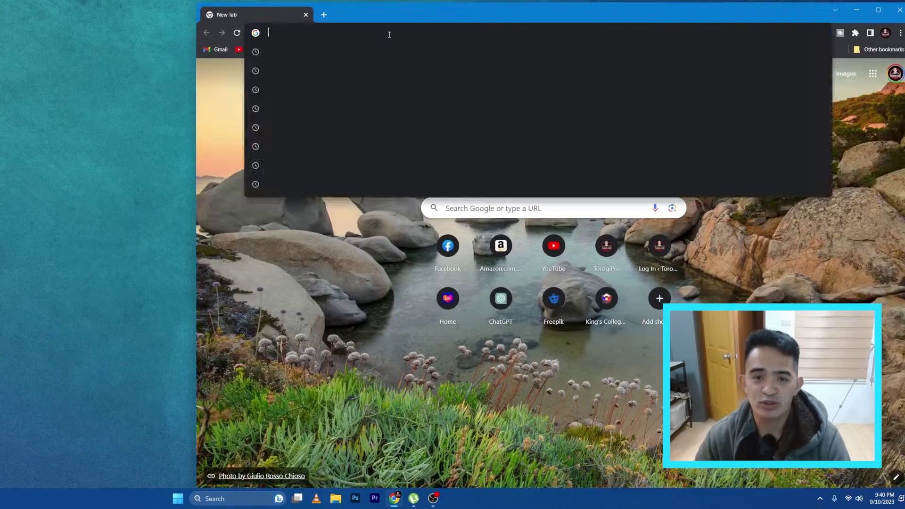
type("192.168.")
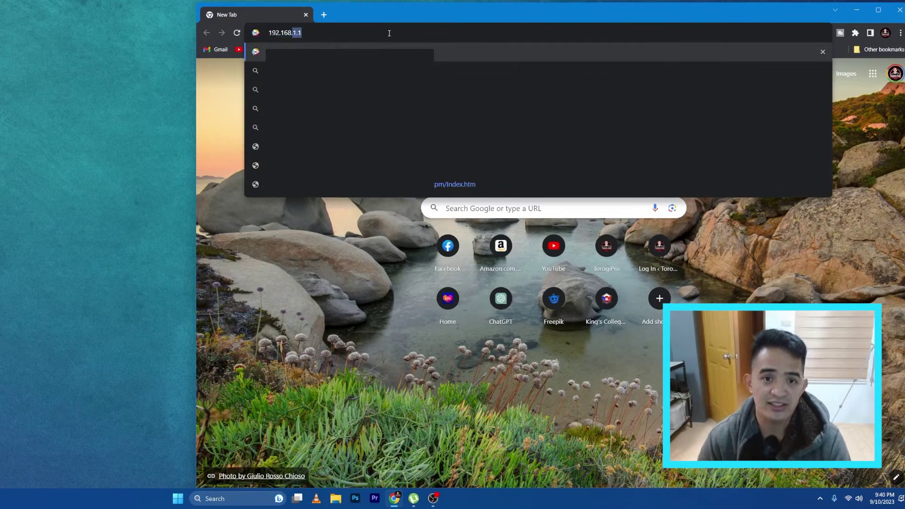
type("0.1")
Load the switch's login page at 192.168.0.1.
key("Return")
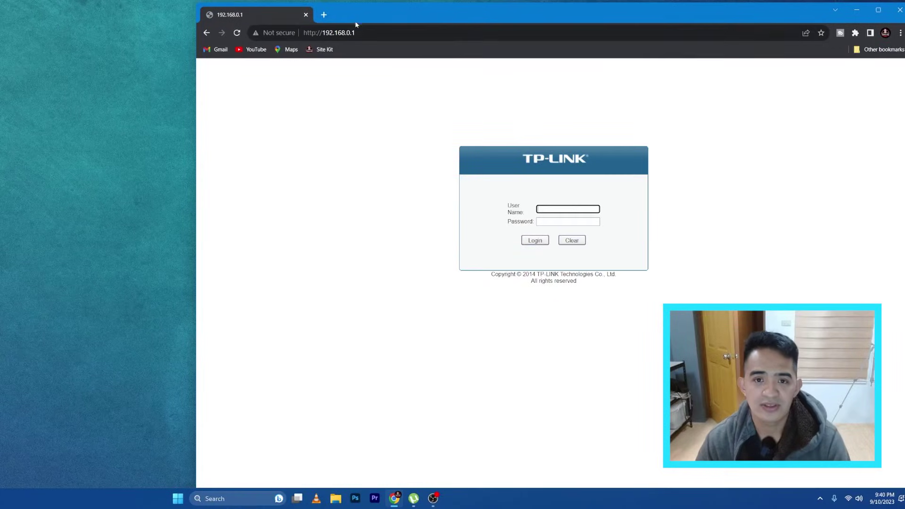
left_click(404, 33)
left_click(404, 33)
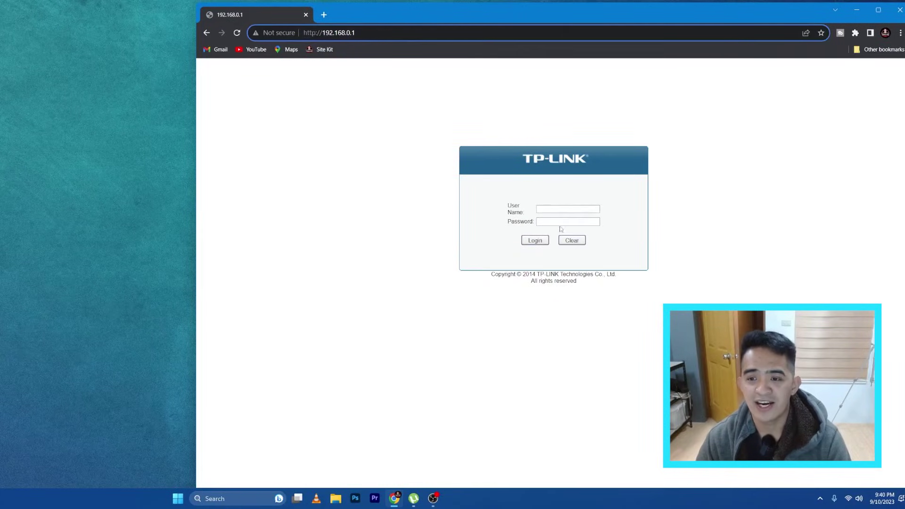
Log in to the TL-SG3216 switch with the admin user name and password.
left_click(560, 209)
type("admin")
key("Tab")
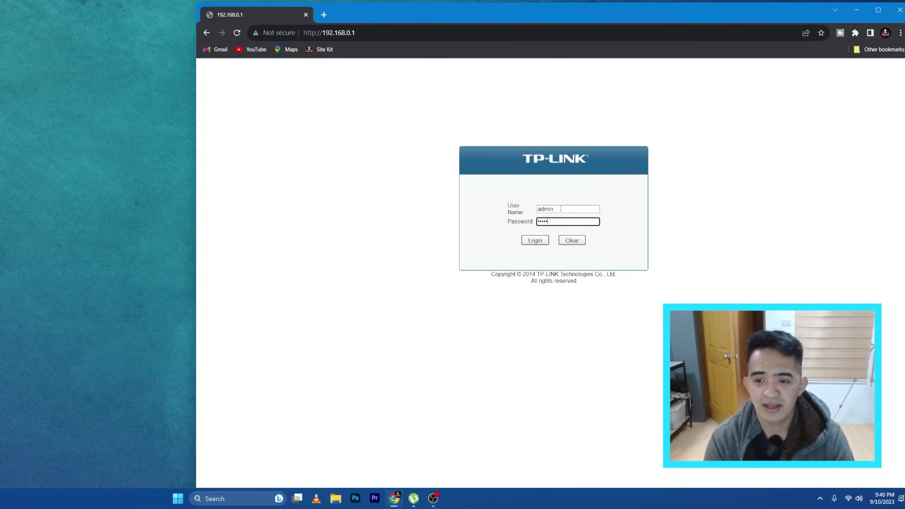
key("Return")
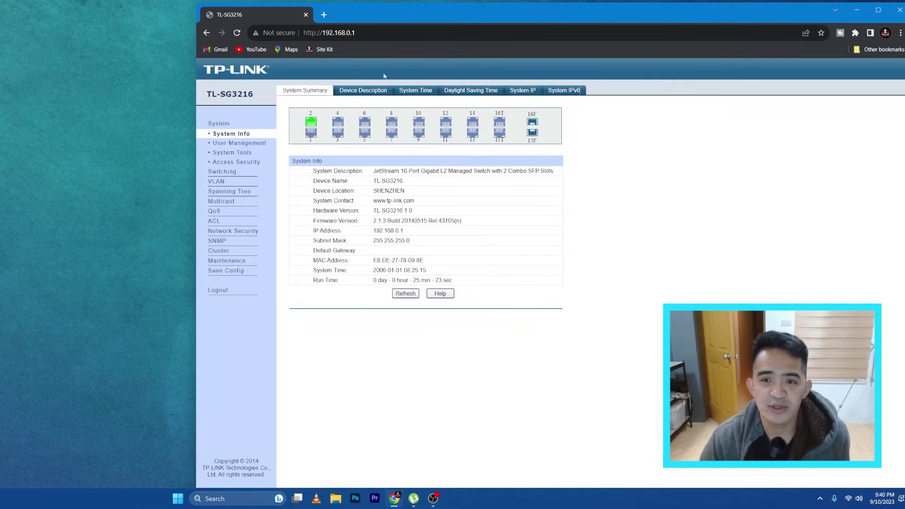
left_click(239, 143)
left_click(242, 155)
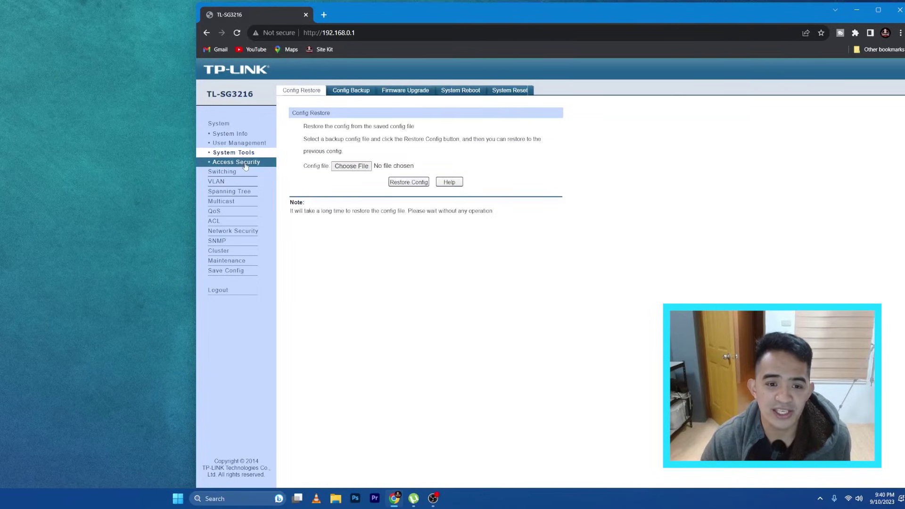
left_click(245, 164)
left_click(228, 172)
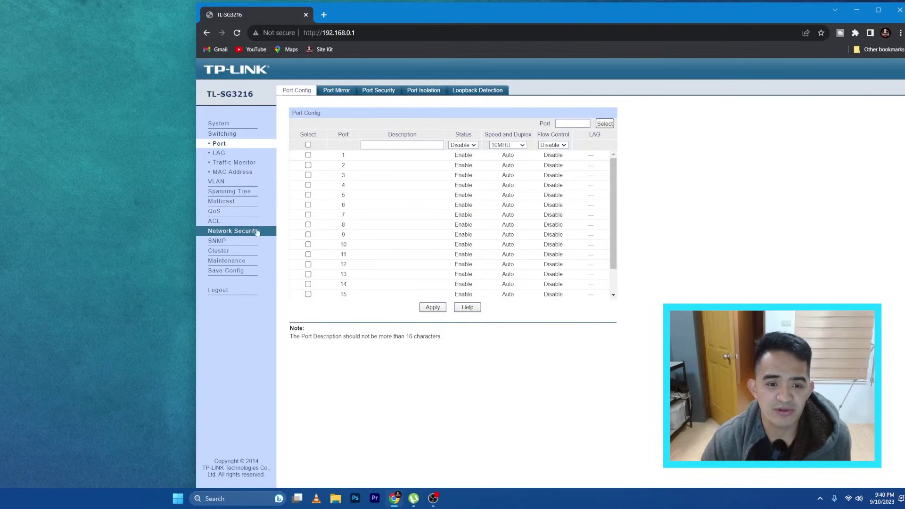
left_click(221, 182)
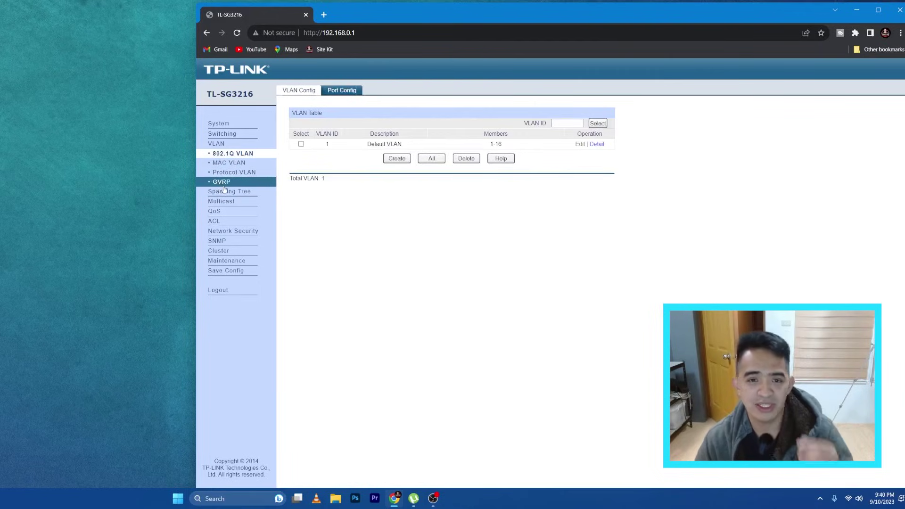
left_click(238, 241)
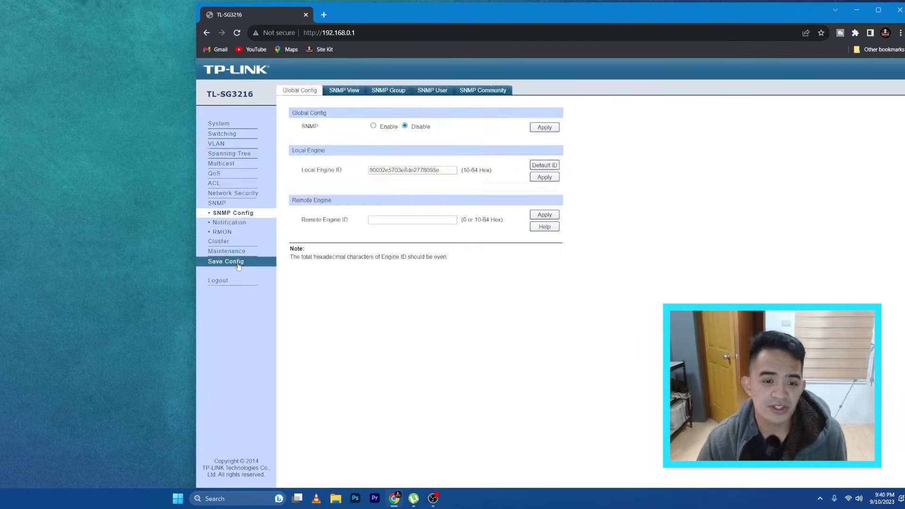
left_click(229, 241)
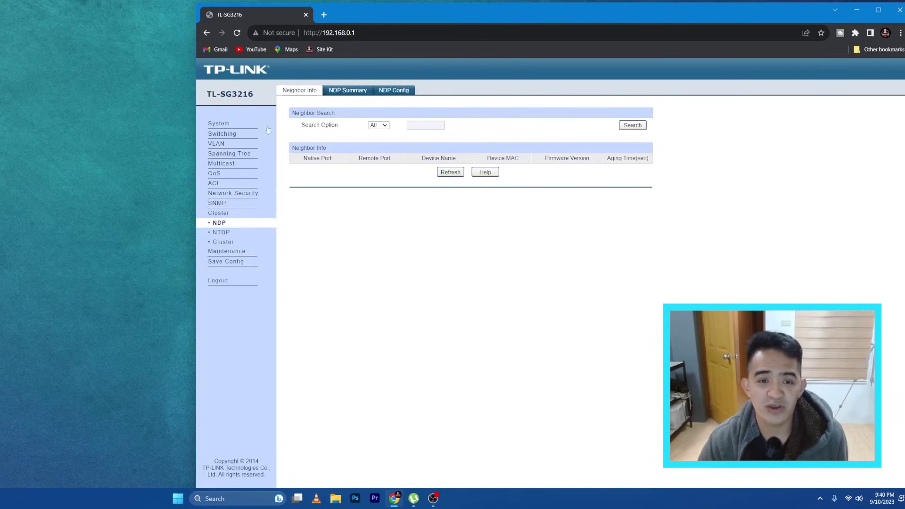
left_click(226, 125)
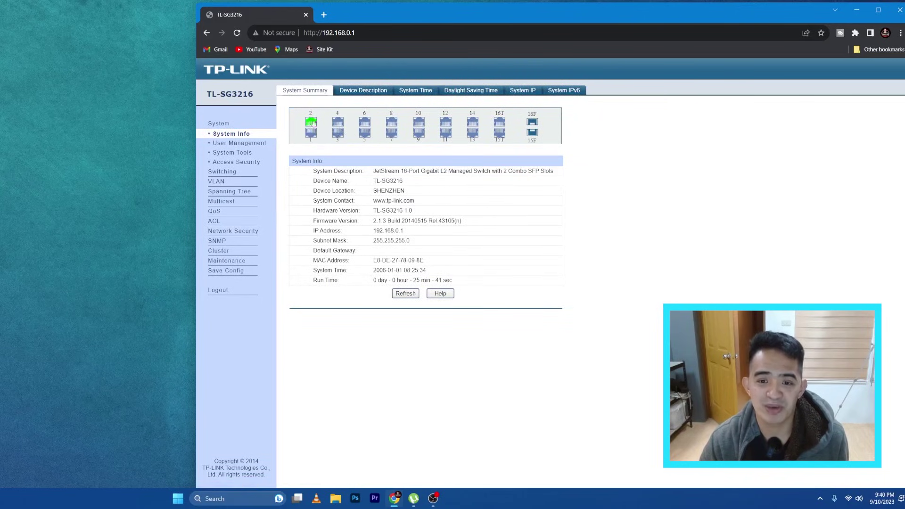
left_click_drag(380, 171, 443, 171)
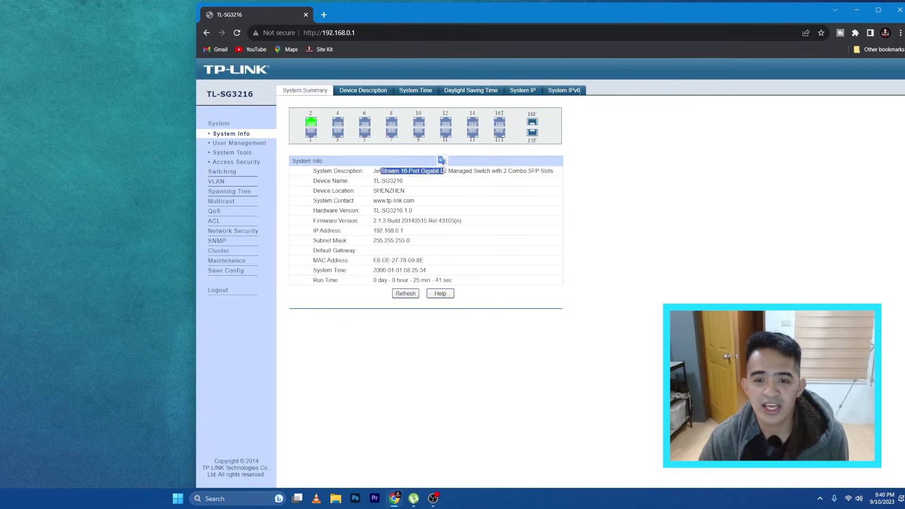
left_click(373, 181)
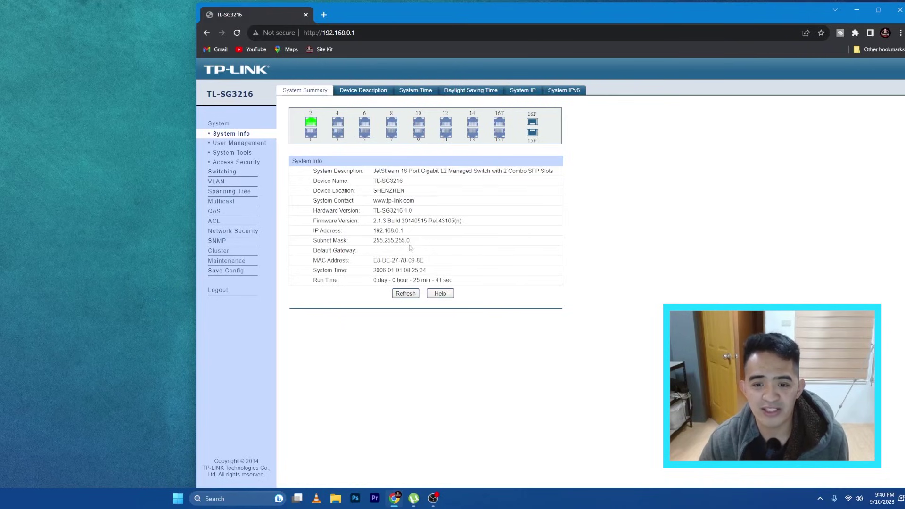